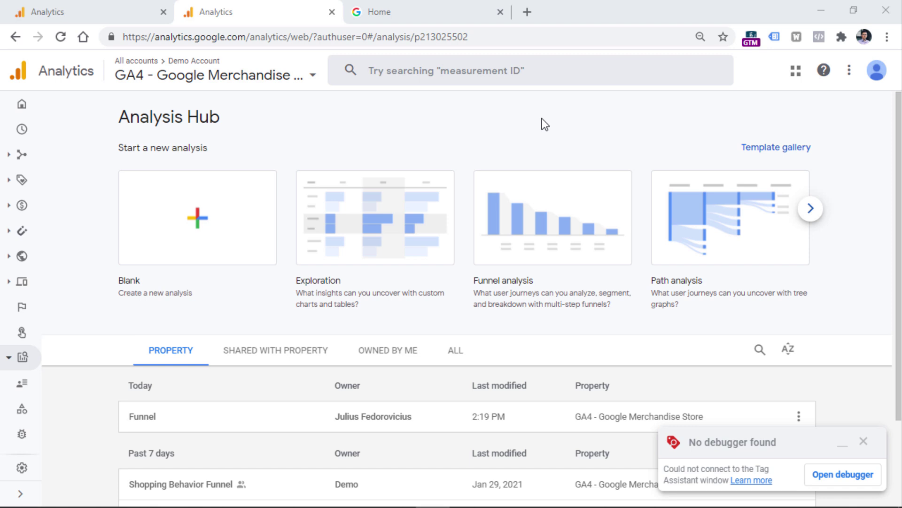
Create a blank analysis in the Analysis Hub and add a Funnel analysis tab to it
click(9, 359)
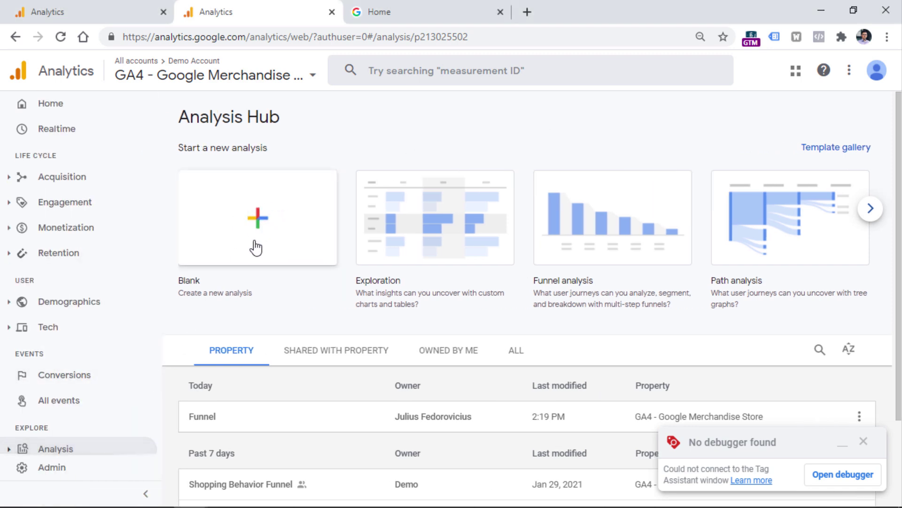
scroll(95, 312, down, 3)
click(19, 352)
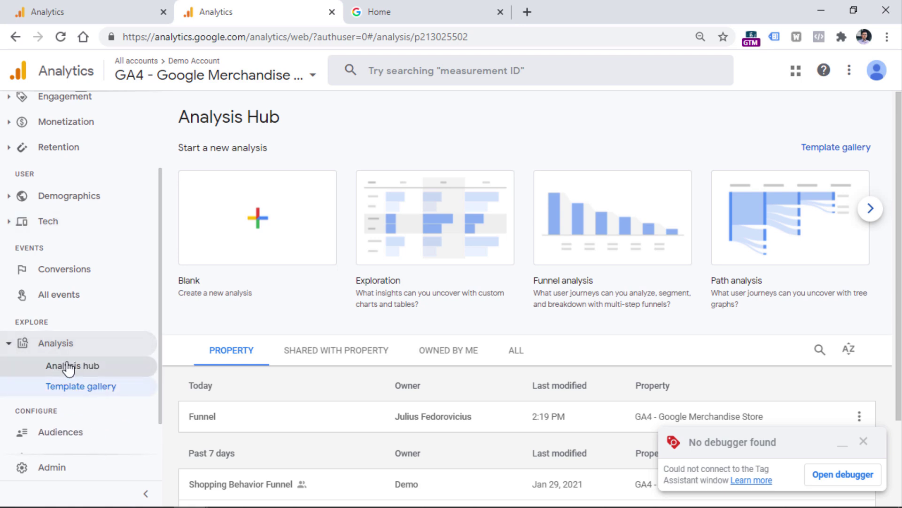
click(254, 232)
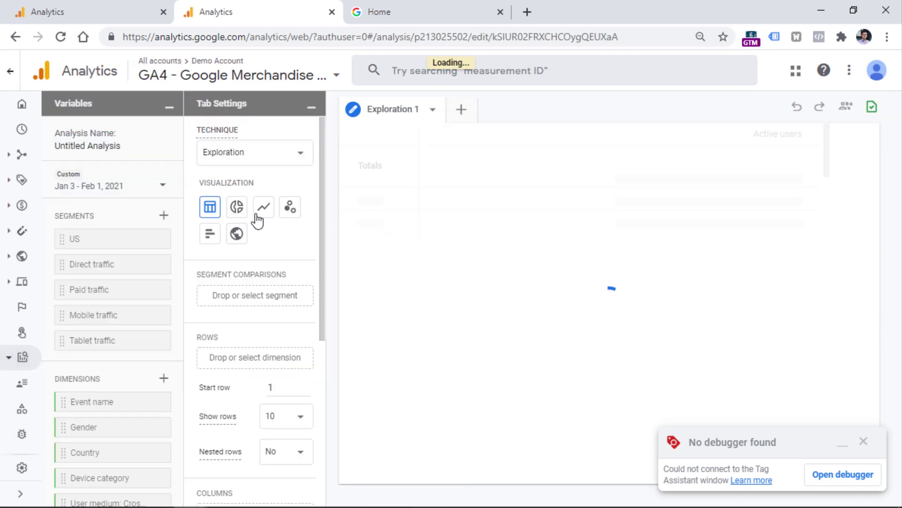
click(463, 113)
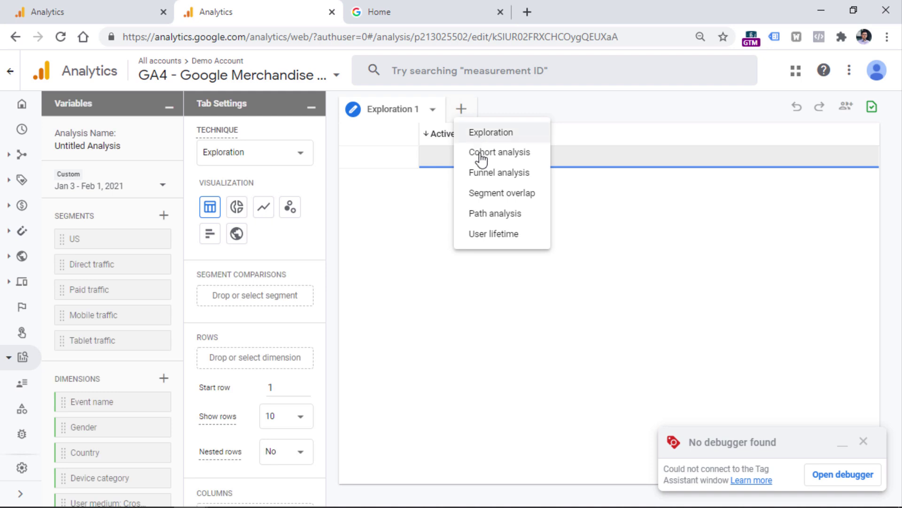
click(487, 174)
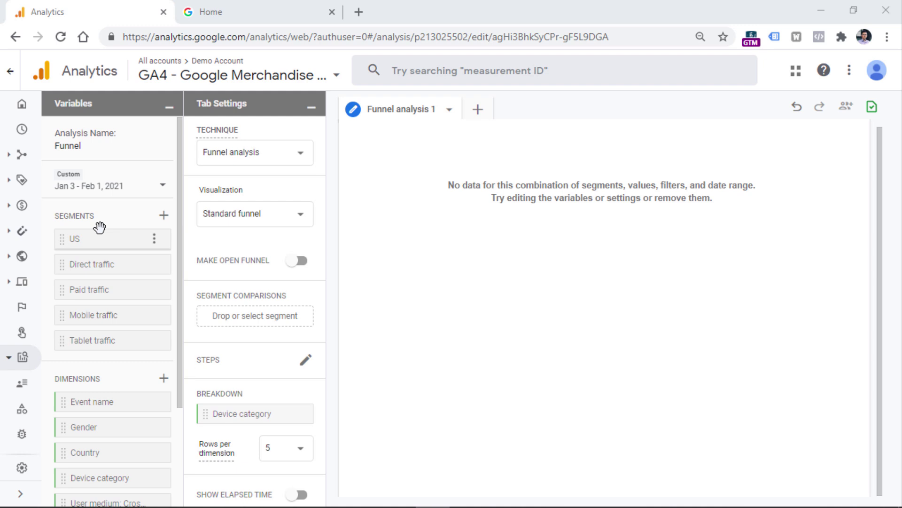
Review the segments, dimensions and metrics, browse the dimensions that can be added, and close the dimension list without changes
scroll(96, 226, down, 3)
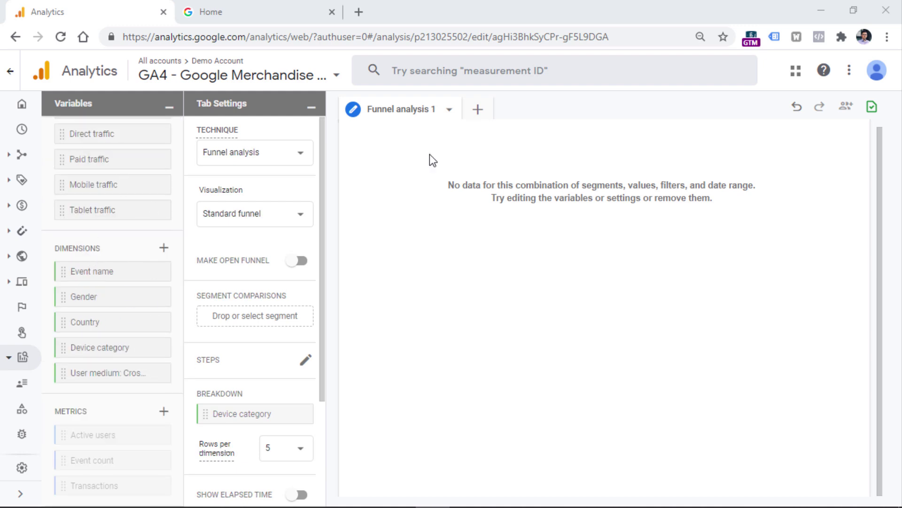
mouse_move(244, 412)
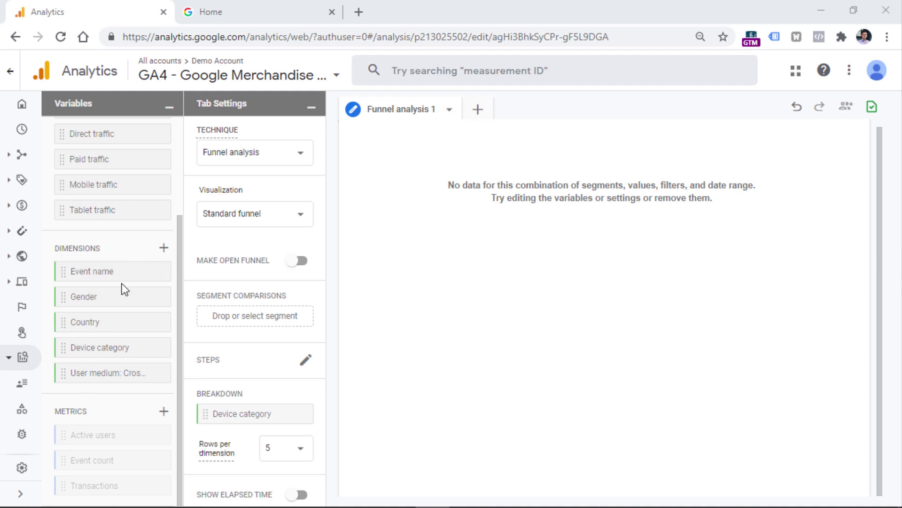
click(164, 249)
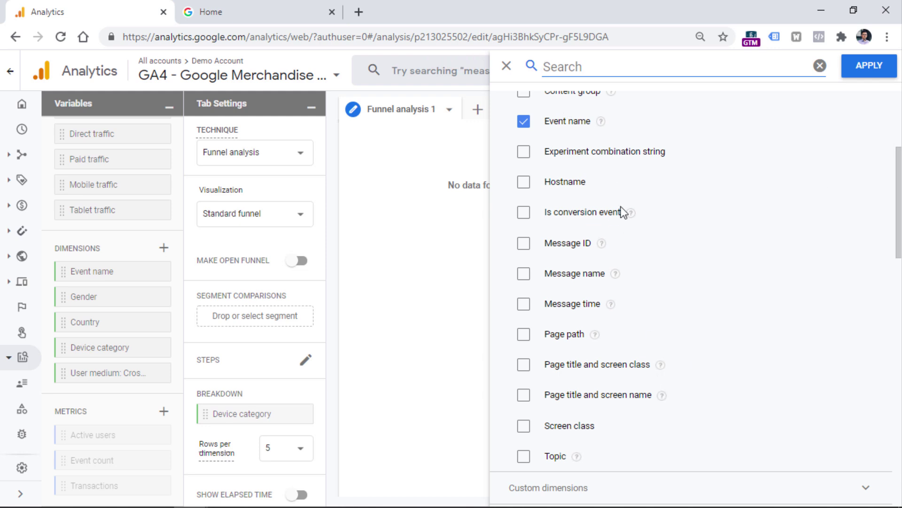
click(506, 66)
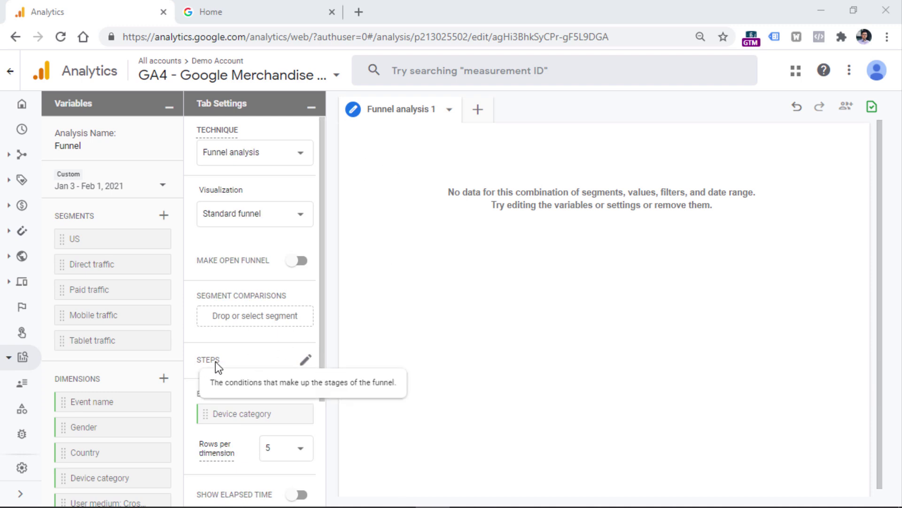
Open the funnel steps for editing, set step 1's condition to the view_item event and add a second step
click(307, 360)
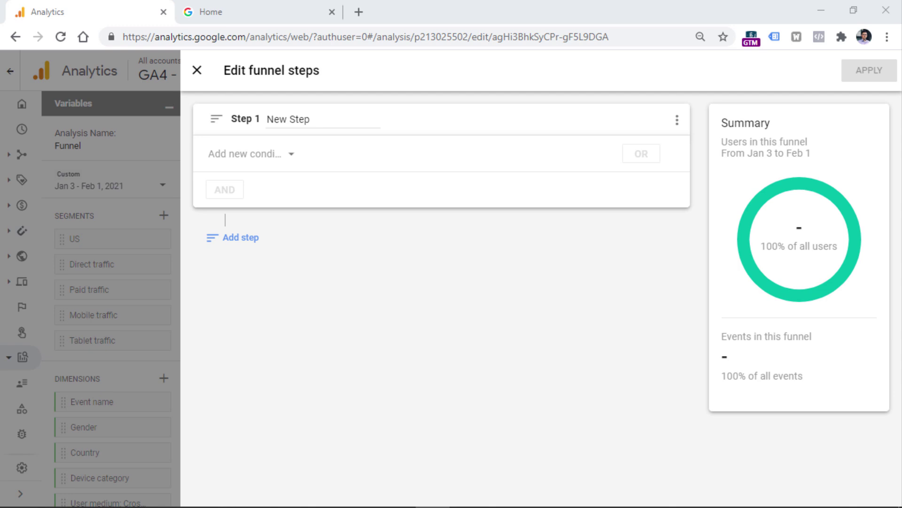
click(353, 348)
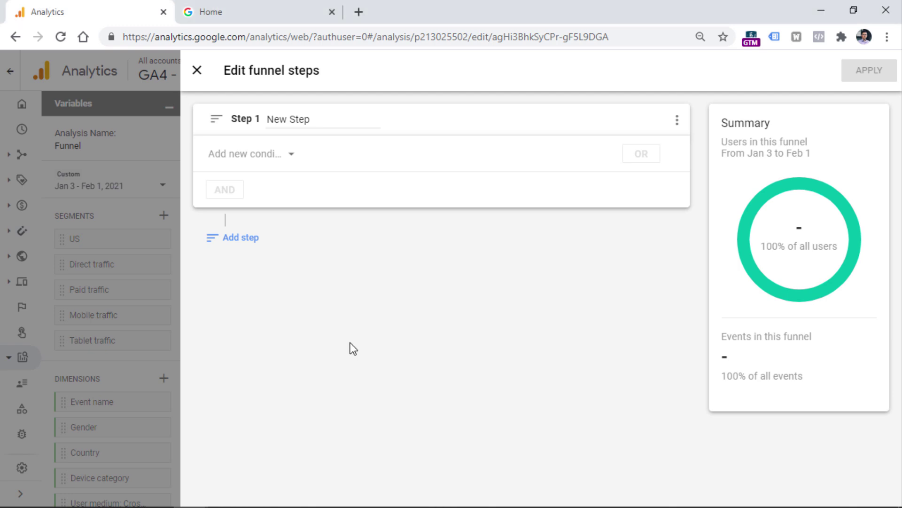
click(270, 162)
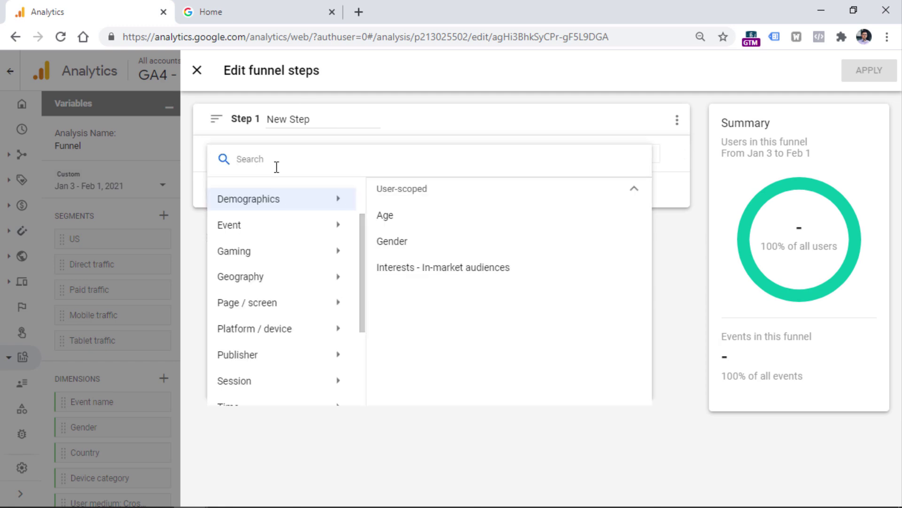
text(view_item)
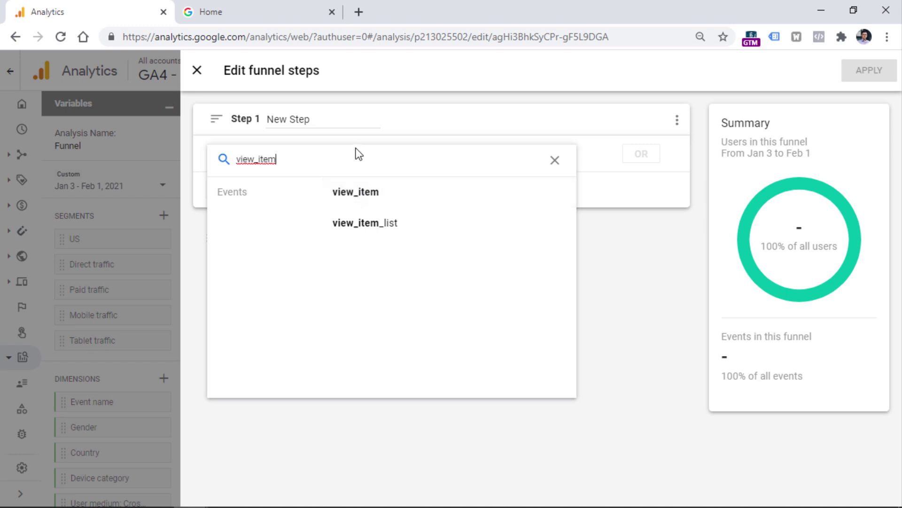
click(356, 199)
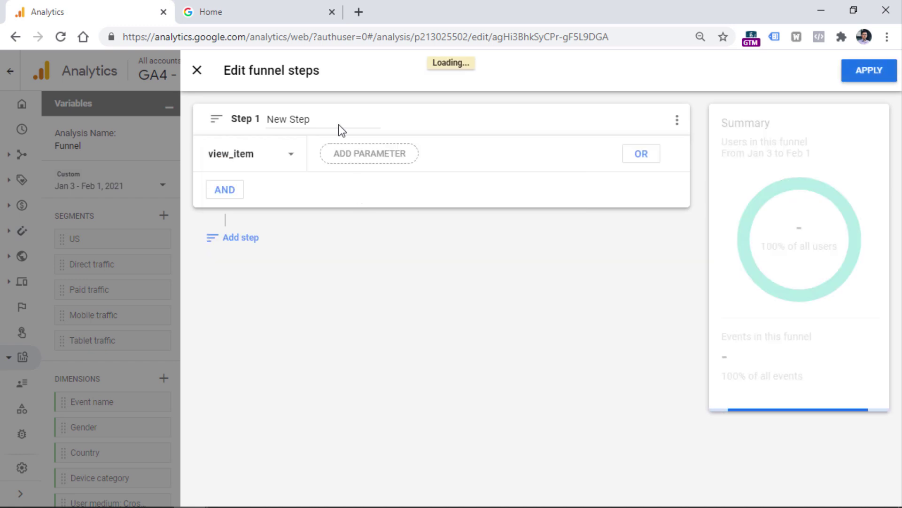
click(236, 239)
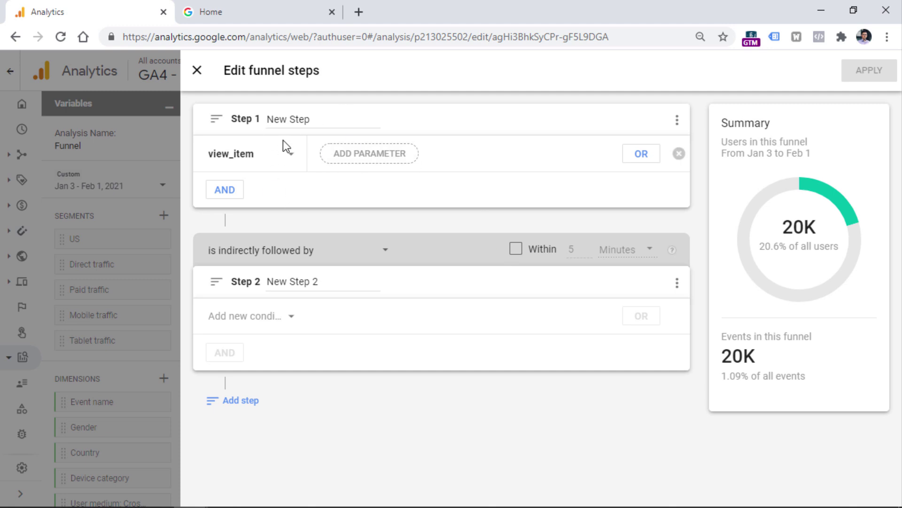
Try a time limit of within 5 days between the first and second funnel steps, and switch it off
click(516, 249)
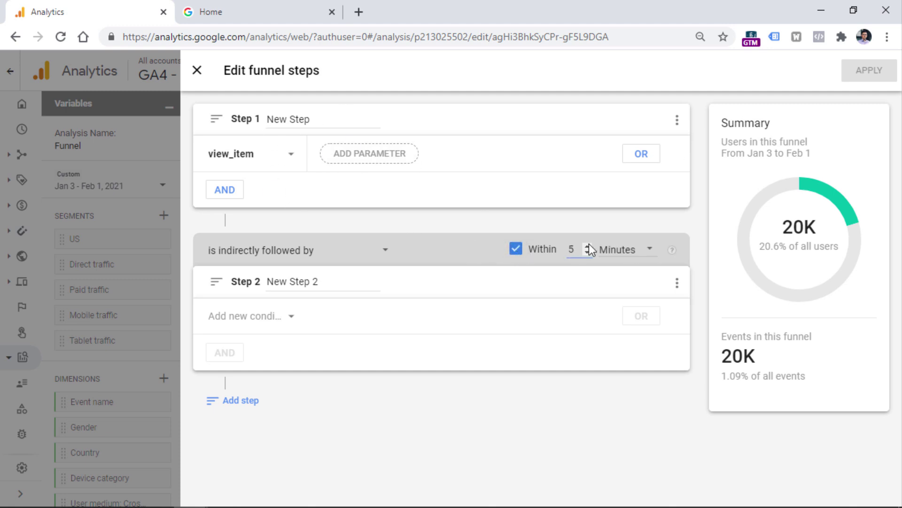
click(627, 250)
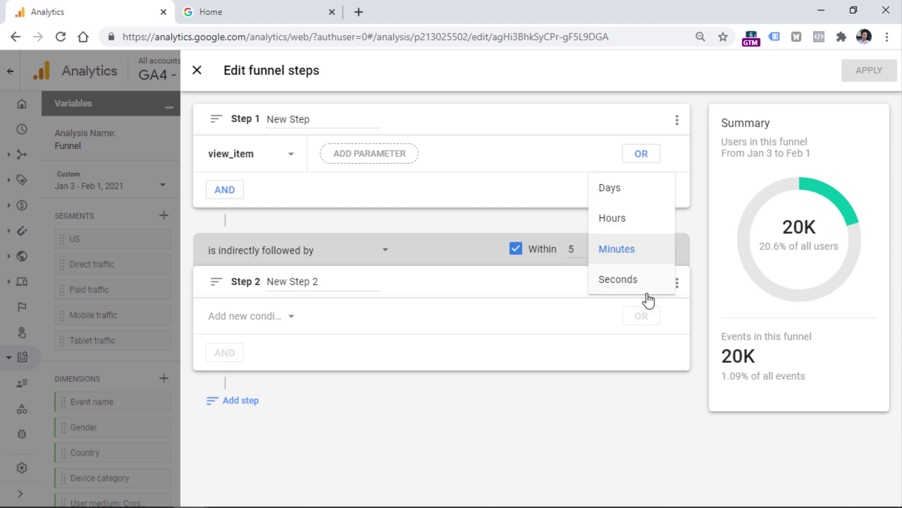
click(624, 190)
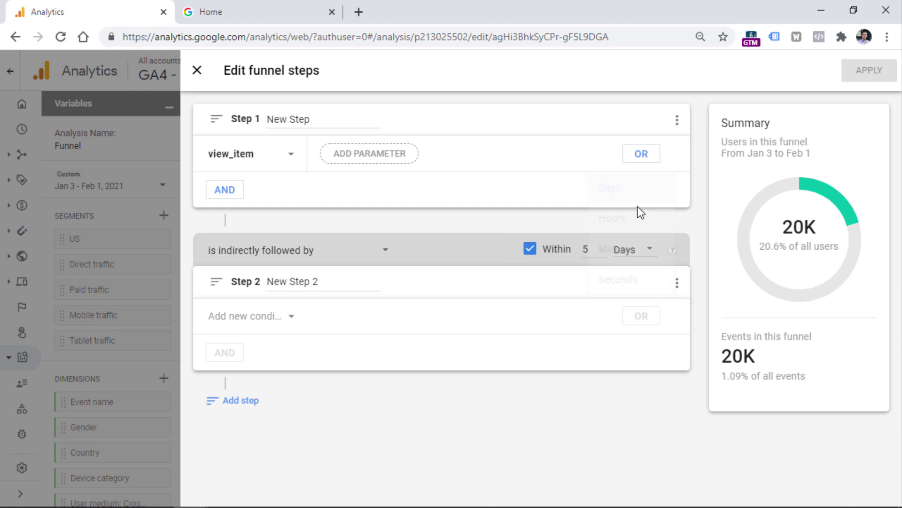
click(529, 249)
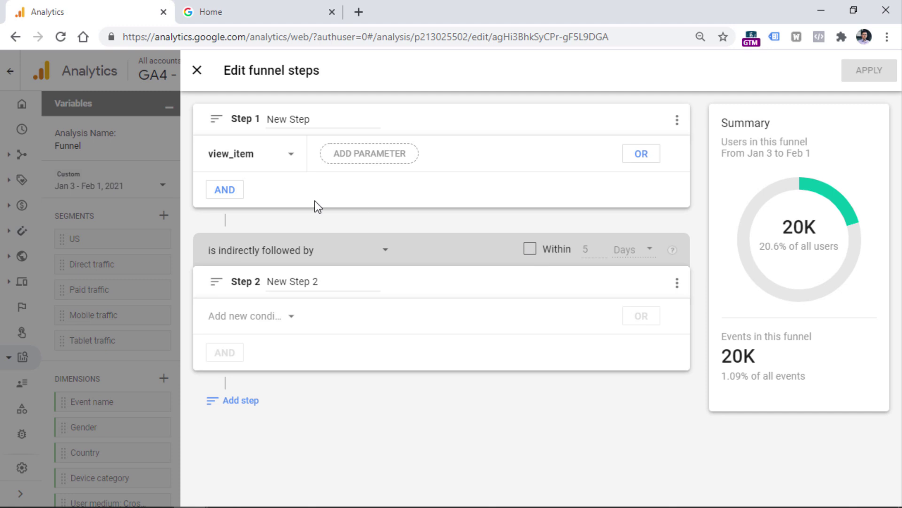
Set the condition of funnel step 2 to the add_to_cart event
click(267, 324)
click(263, 266)
text(add_)
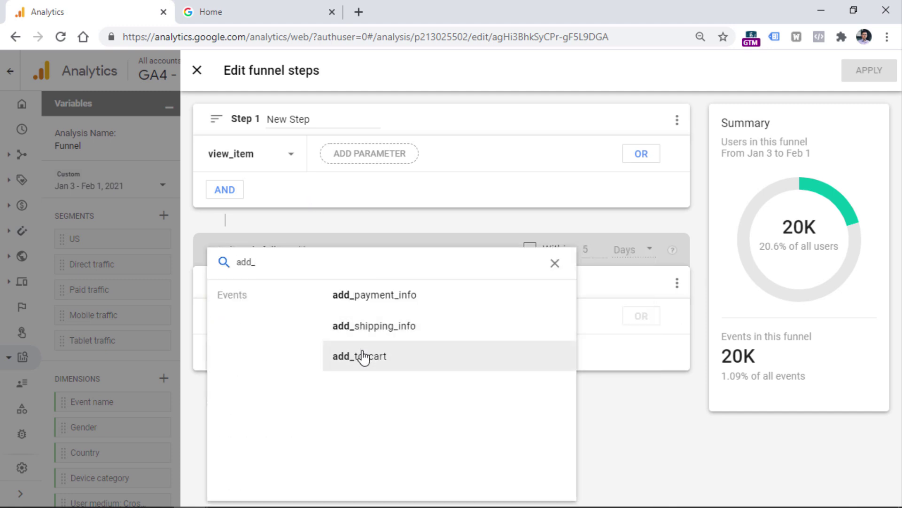
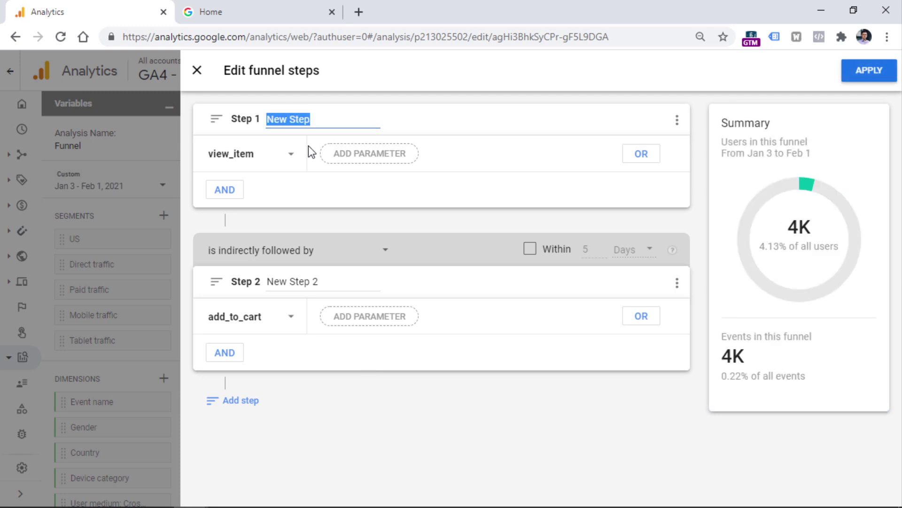
Name the first funnel step "Product viewed" and the second one "Add to cart"
text(Product viewed)
triple_click(312, 278)
text(Add to cat)
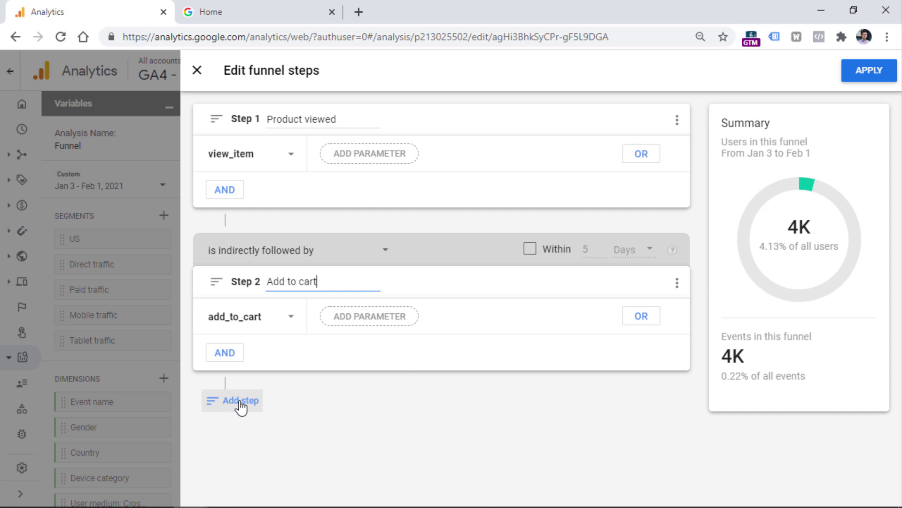
Add a third funnel step named "Purchase" with the purchase event as its condition, and apply the funnel steps
click(239, 404)
click(299, 370)
text(Purchase)
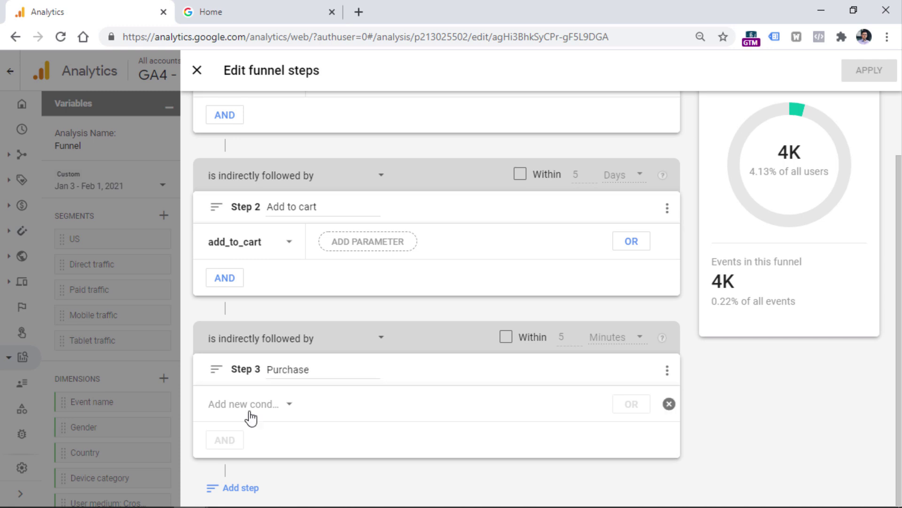
click(250, 407)
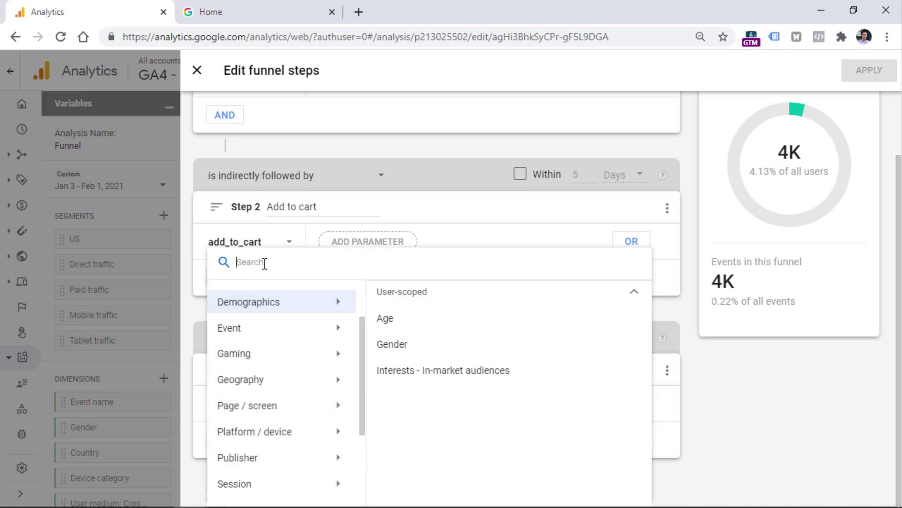
text(purchase)
click(354, 387)
scroll(301, 212, up, 1)
scroll(287, 155, up, 1)
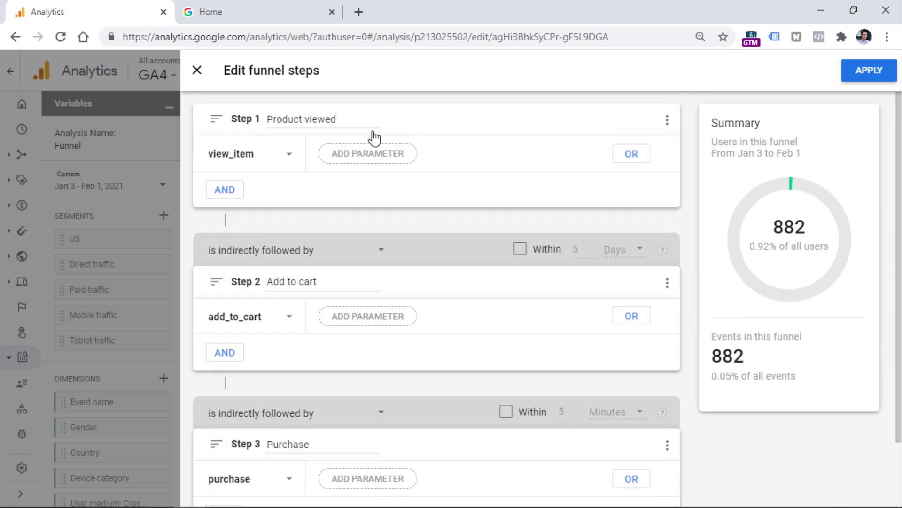
click(873, 79)
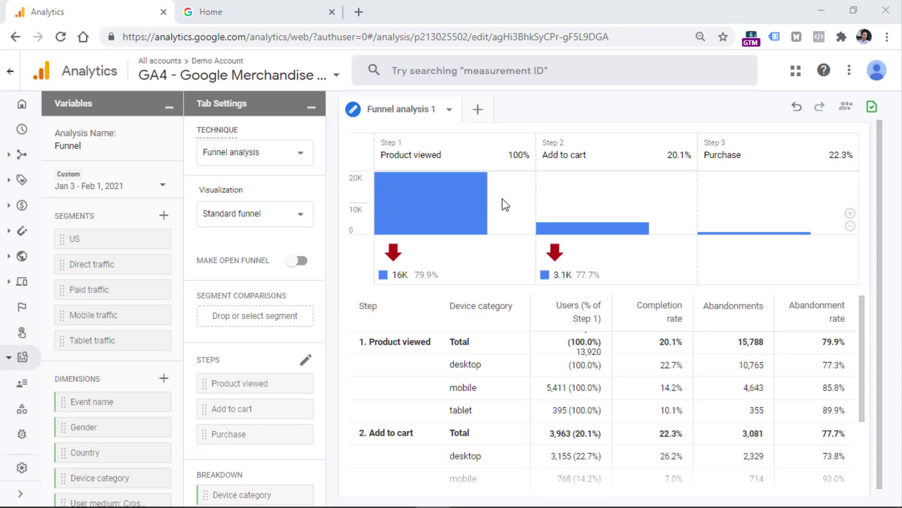
Examine the active users at each funnel step, and review the breakdown, filter and variable settings
mouse_move(403, 205)
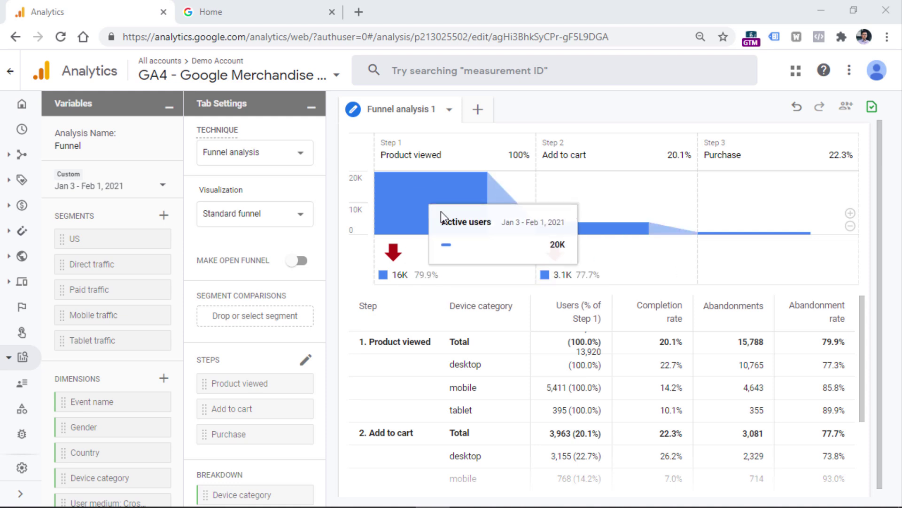
mouse_move(591, 232)
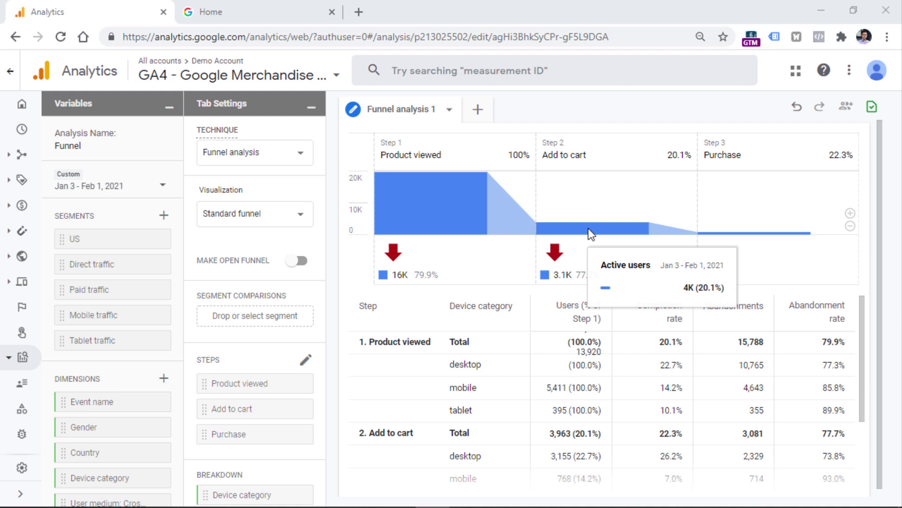
mouse_move(751, 232)
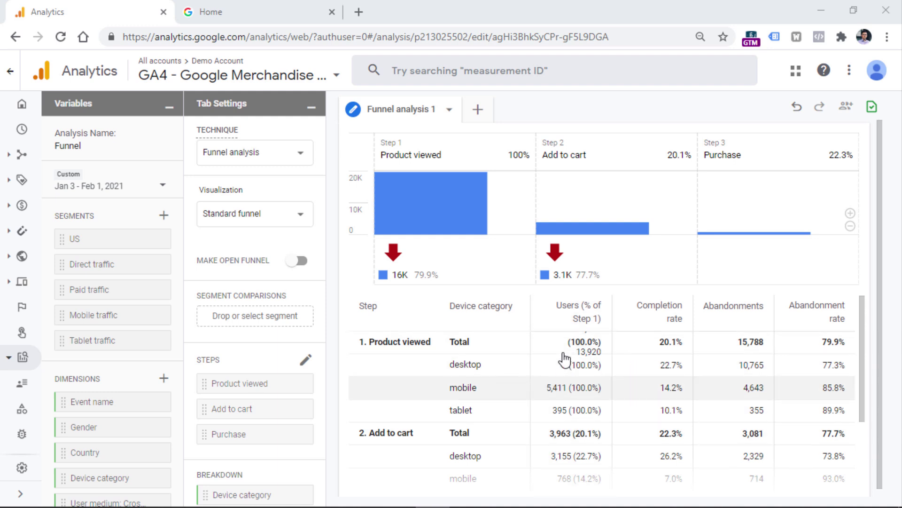
scroll(260, 289, down, 1)
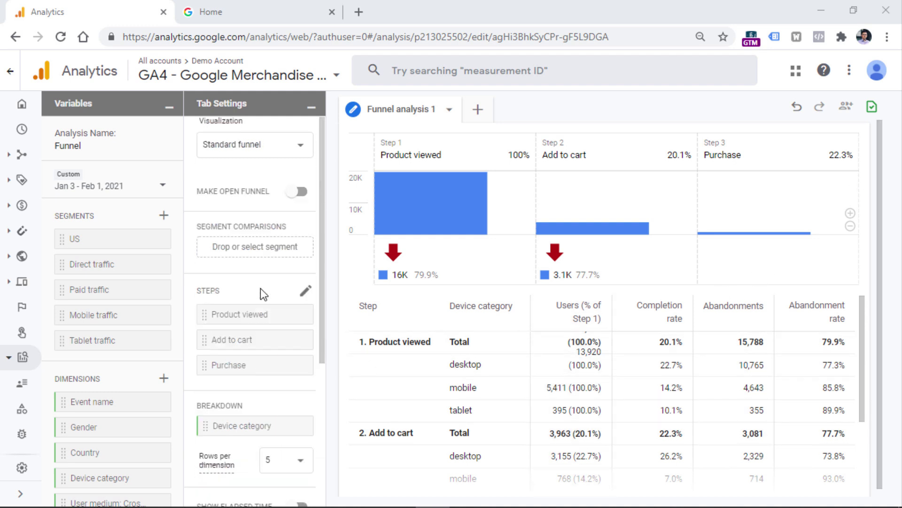
scroll(261, 289, down, 5)
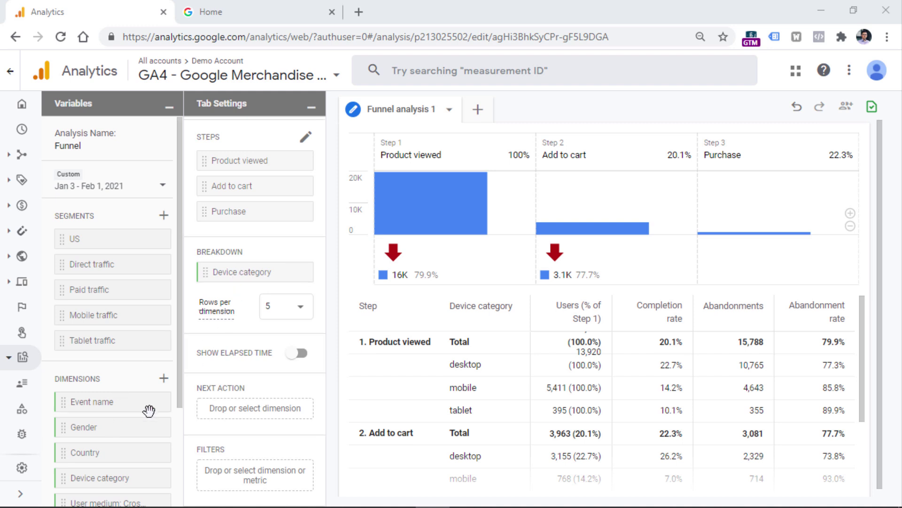
scroll(248, 272, down, 3)
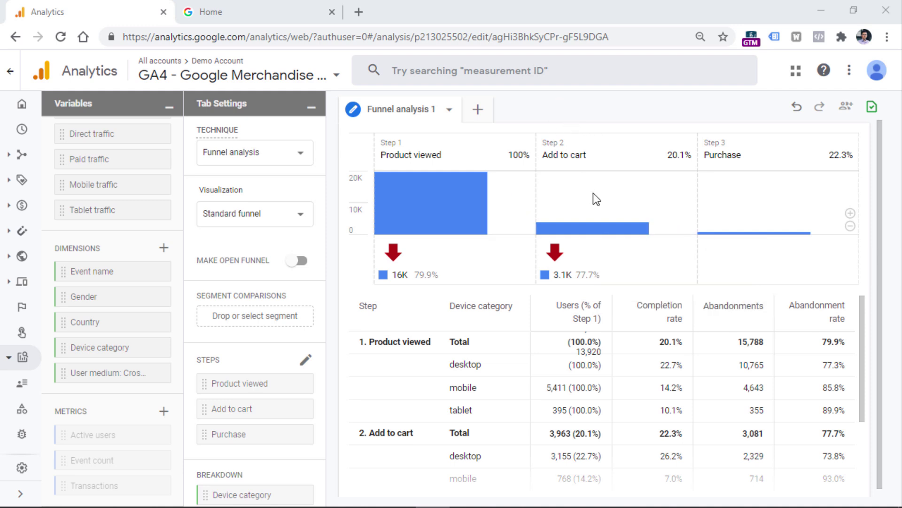
Change the funnel chart's vertical scale and view the segment options for users who abandon at the Add to cart step
click(851, 223)
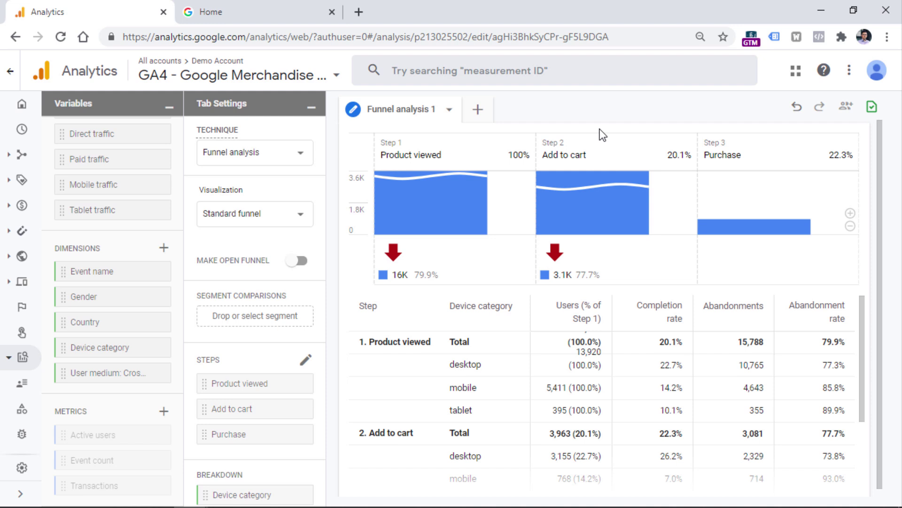
right_click(593, 195)
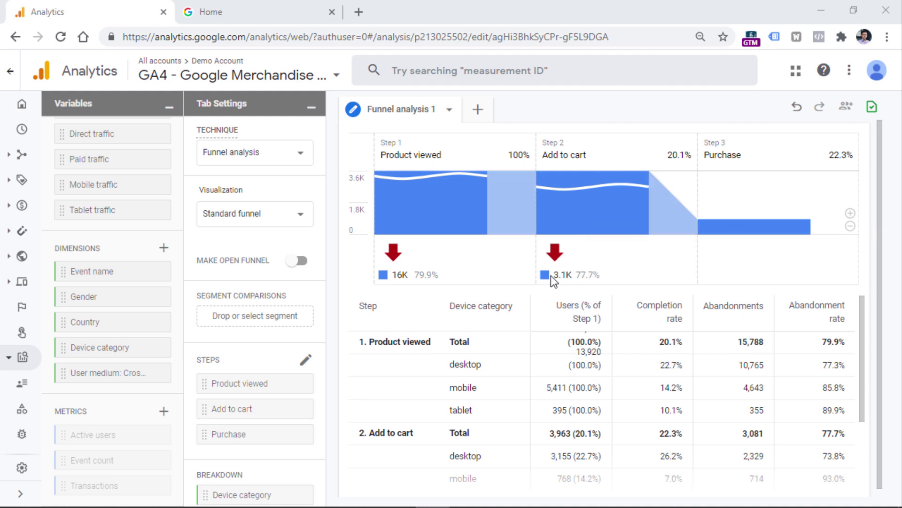
click(565, 276)
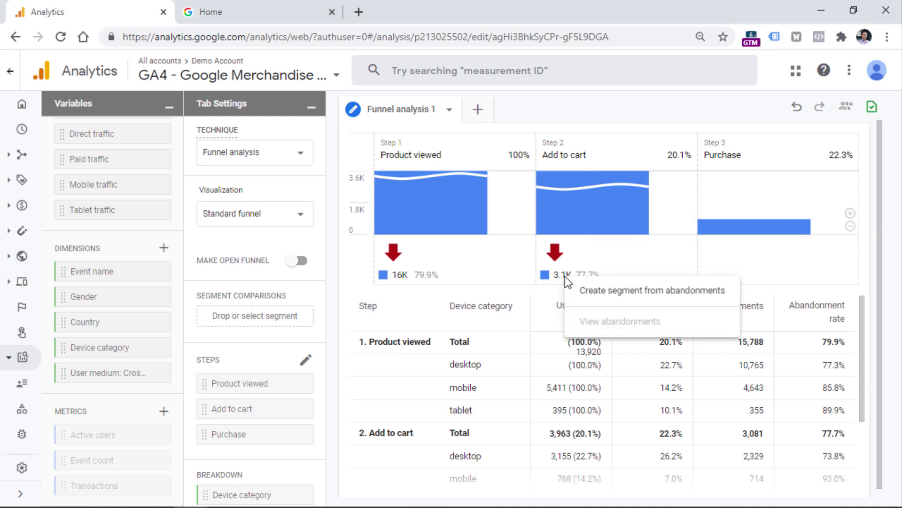
click(649, 292)
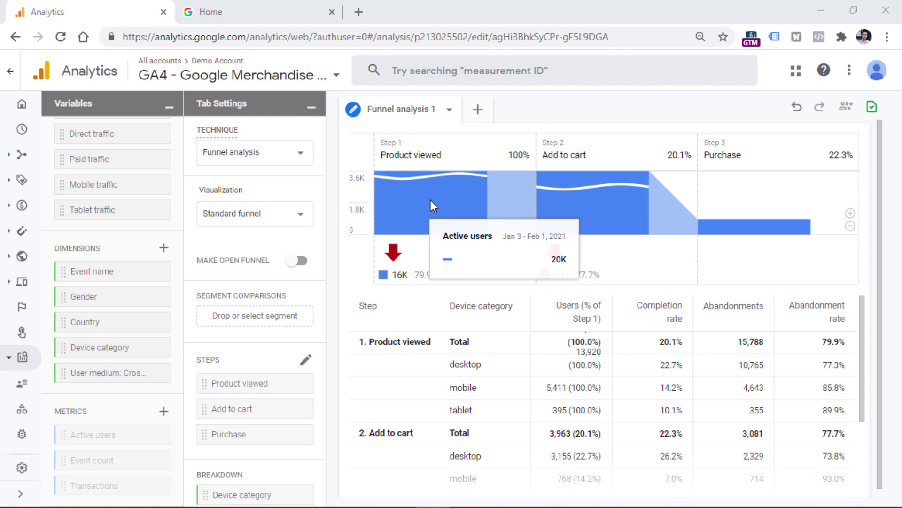
View the Trended funnel visualization for Product viewed and for all steps, and return to Standard funnel
click(264, 214)
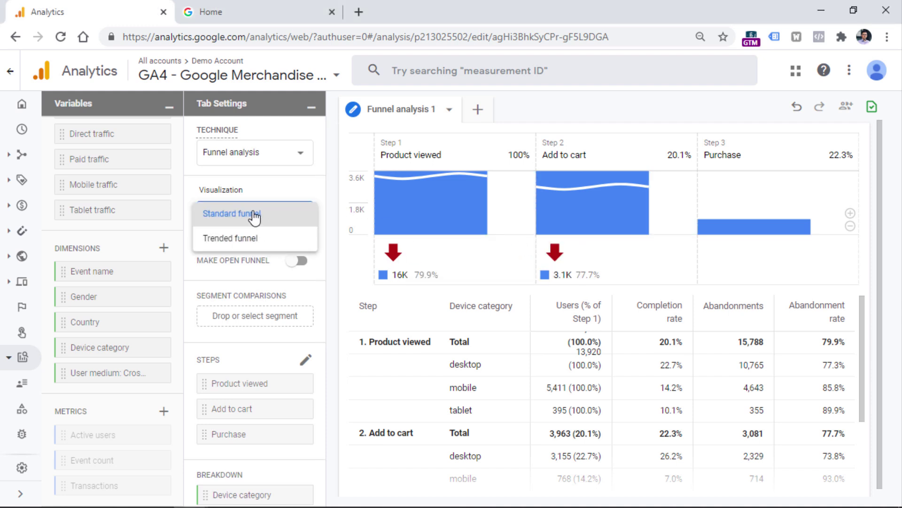
click(242, 239)
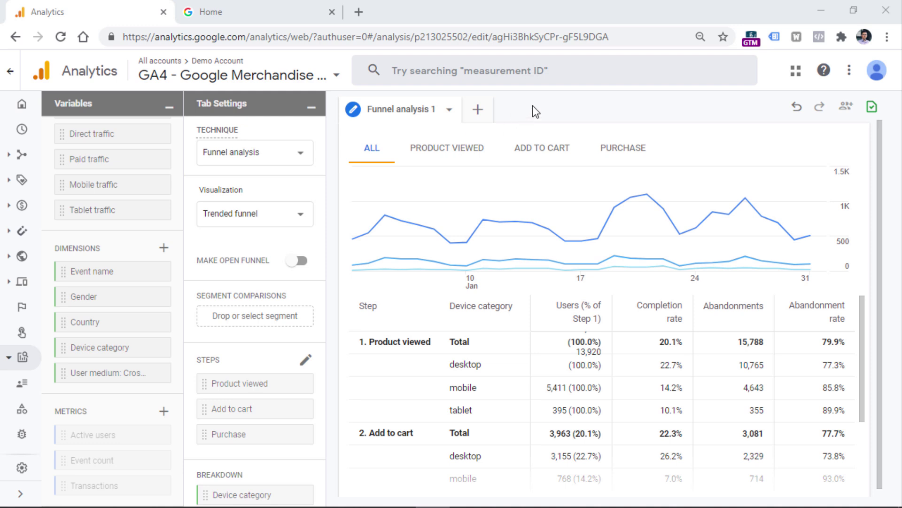
click(445, 151)
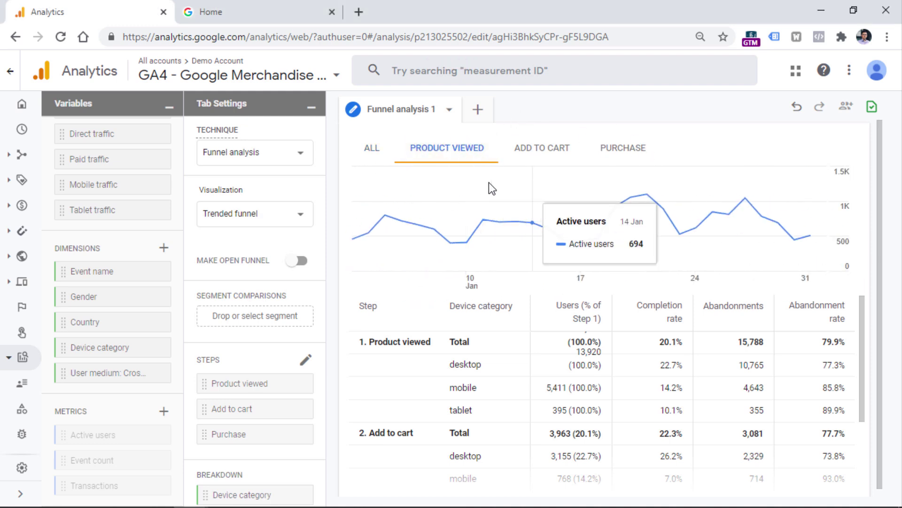
click(372, 149)
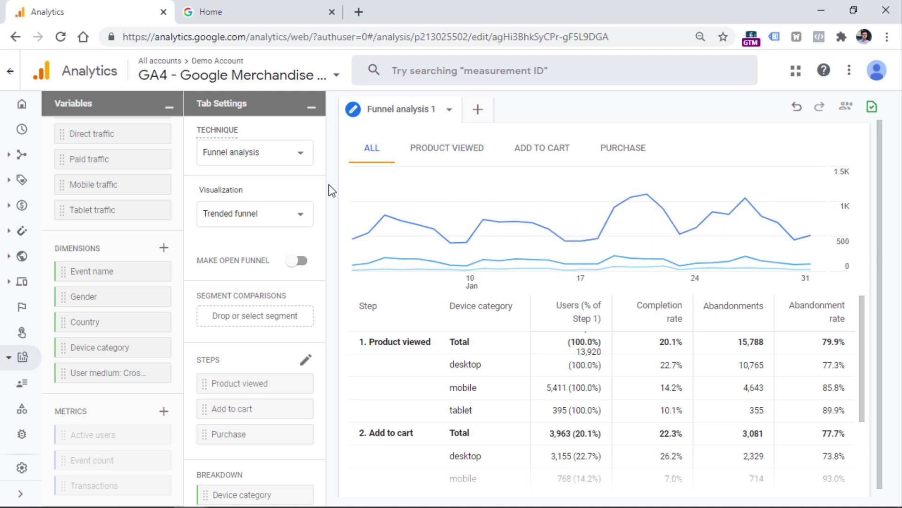
click(263, 214)
click(242, 188)
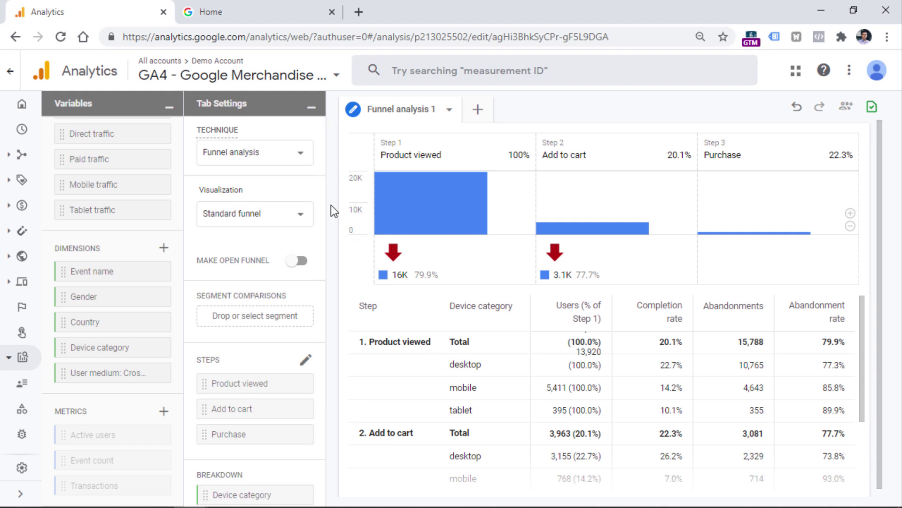
Try the funnel as an open funnel and turn that option off again
mouse_move(437, 210)
click(295, 261)
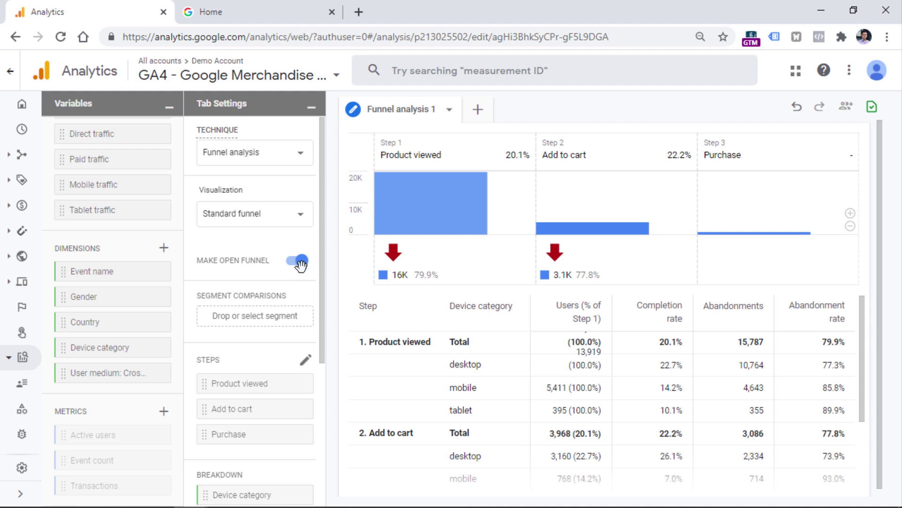
click(300, 261)
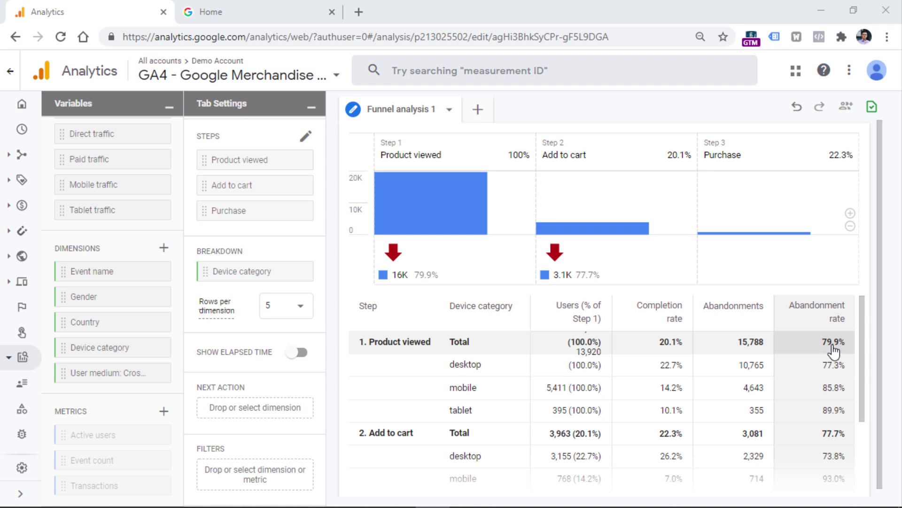
View the user and segment options for the completion rate of desktop users in the Product viewed step
drag(880, 222, 881, 228)
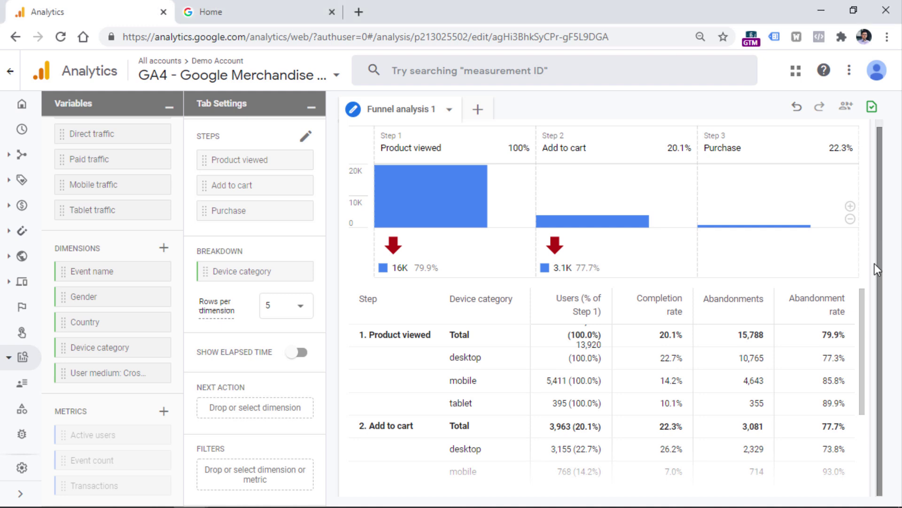
right_click(654, 360)
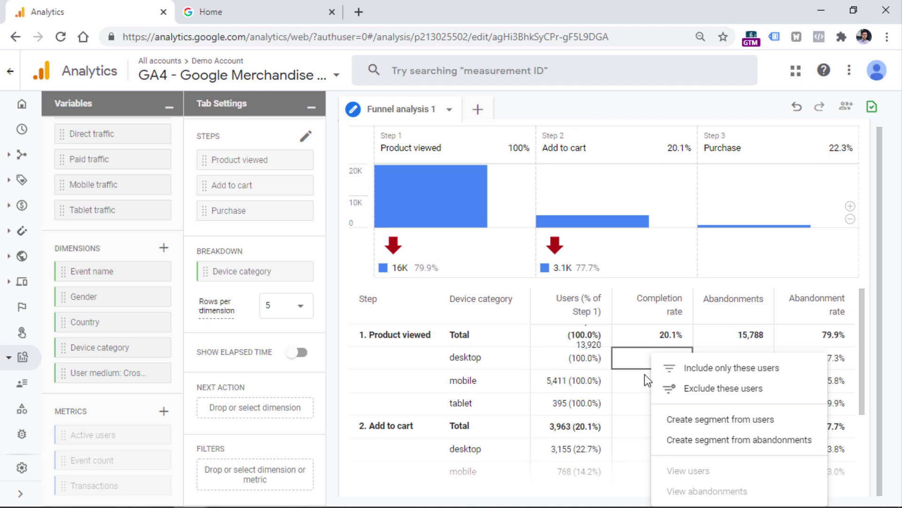
click(627, 354)
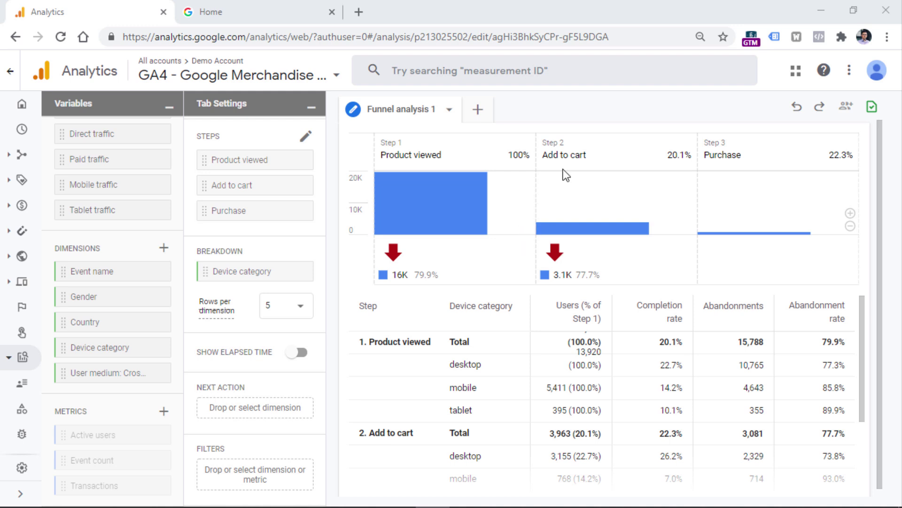
Include only the desktop users of the Product viewed step in the funnel, and undo that filter
mouse_move(604, 234)
click(568, 370)
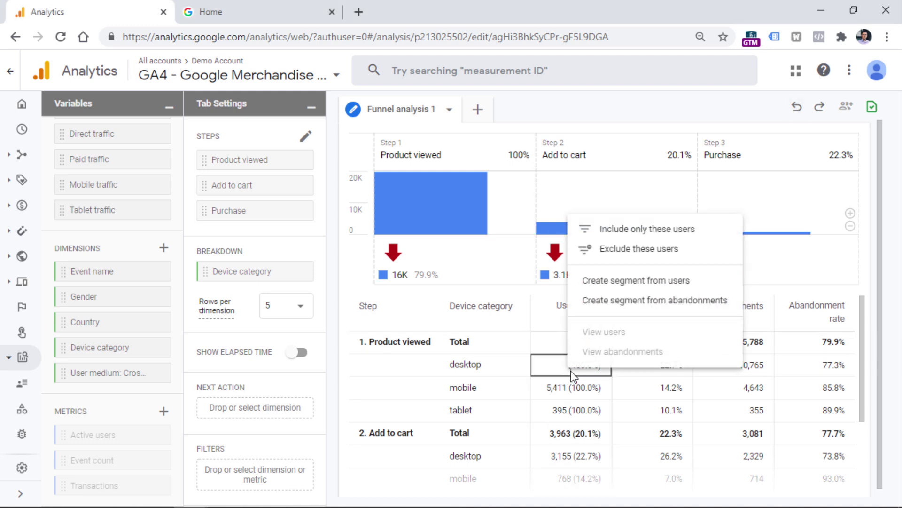
click(647, 229)
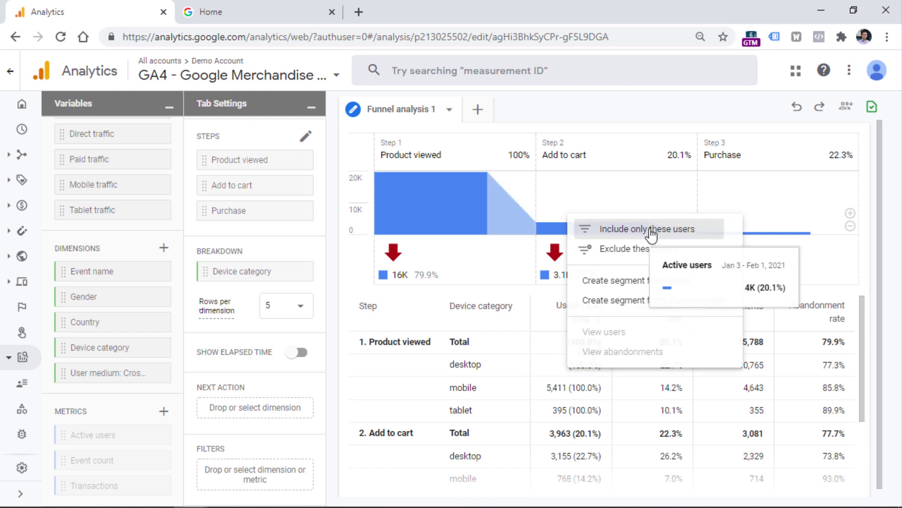
scroll(261, 315, down, 1)
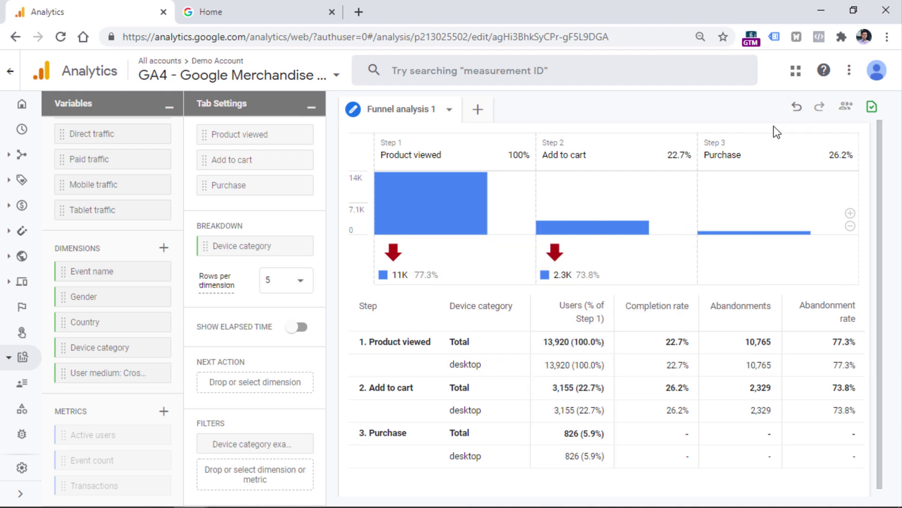
click(797, 108)
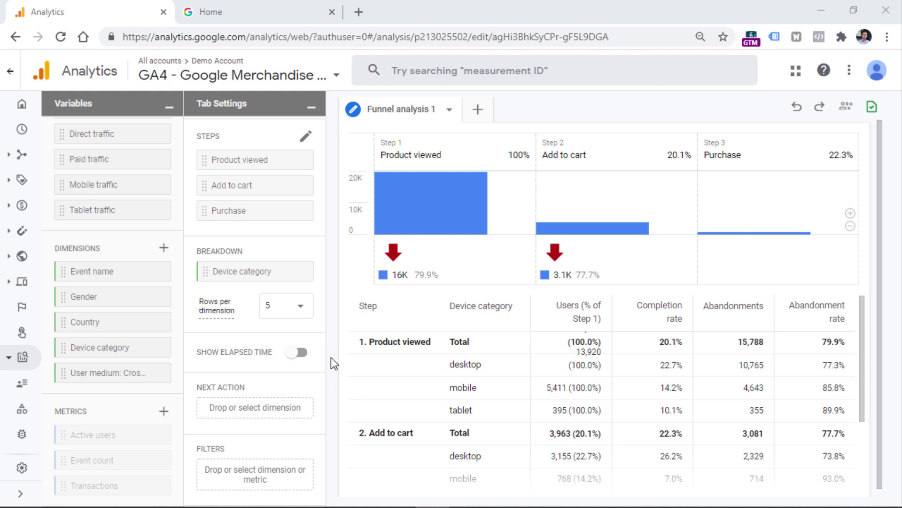
Show the elapsed time in the funnel table and examine it for the Add to cart and Purchase steps
click(295, 351)
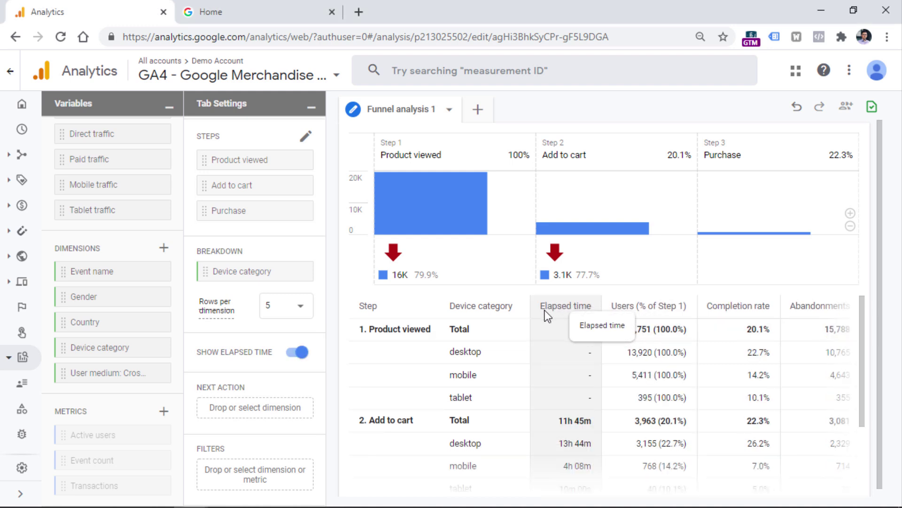
scroll(555, 311, down, 1)
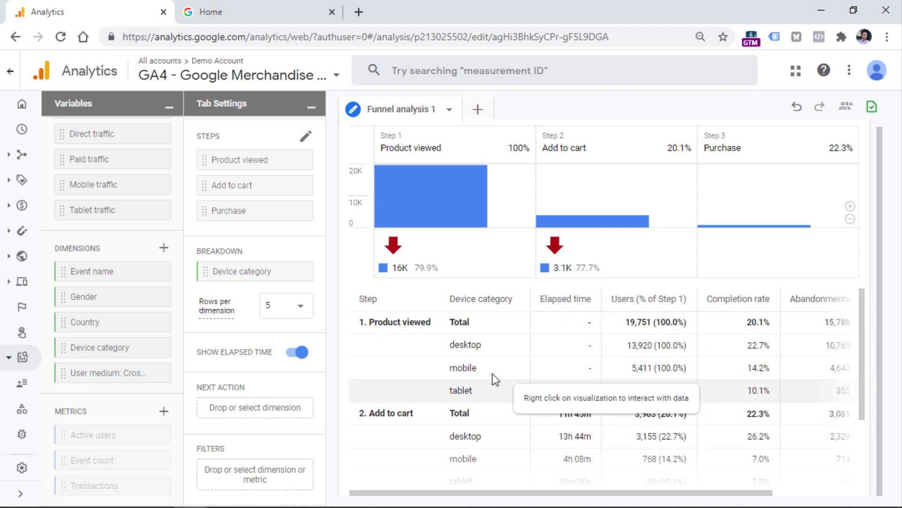
scroll(588, 427, down, 2)
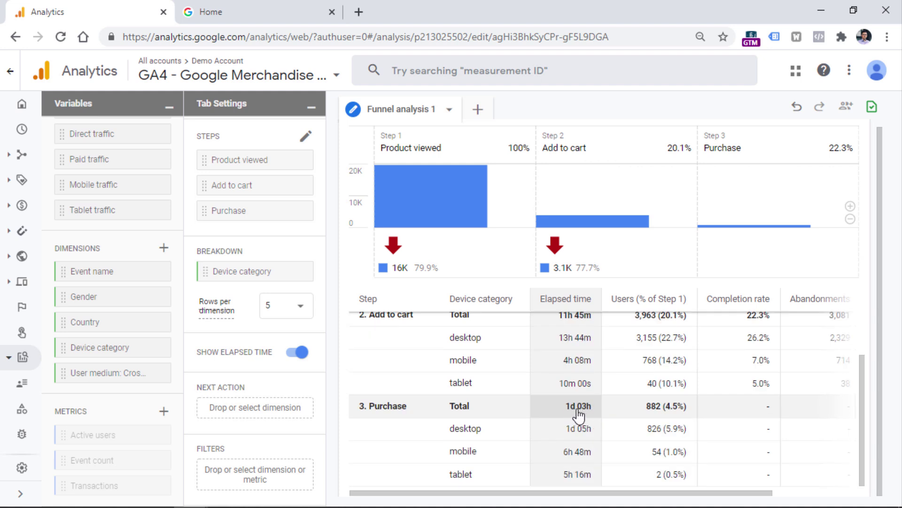
drag(859, 380, 862, 353)
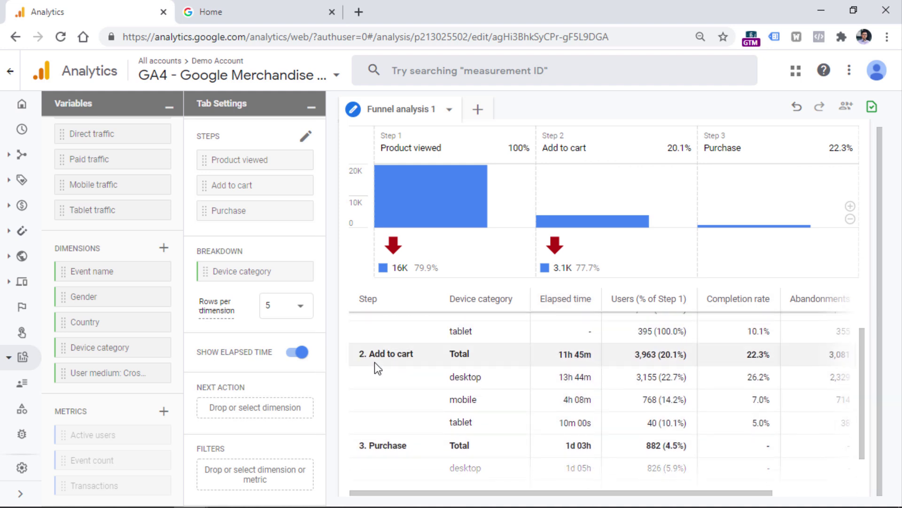
scroll(321, 317, up, 5)
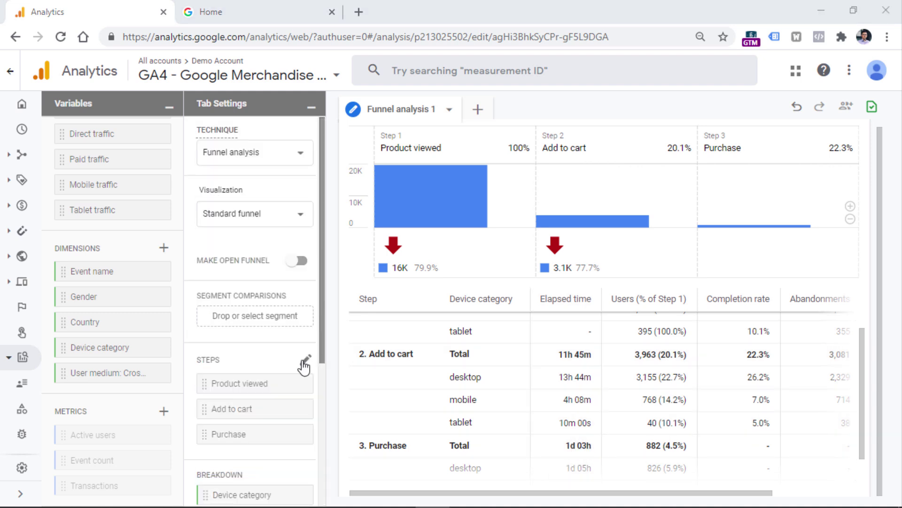
drag(320, 284, 323, 391)
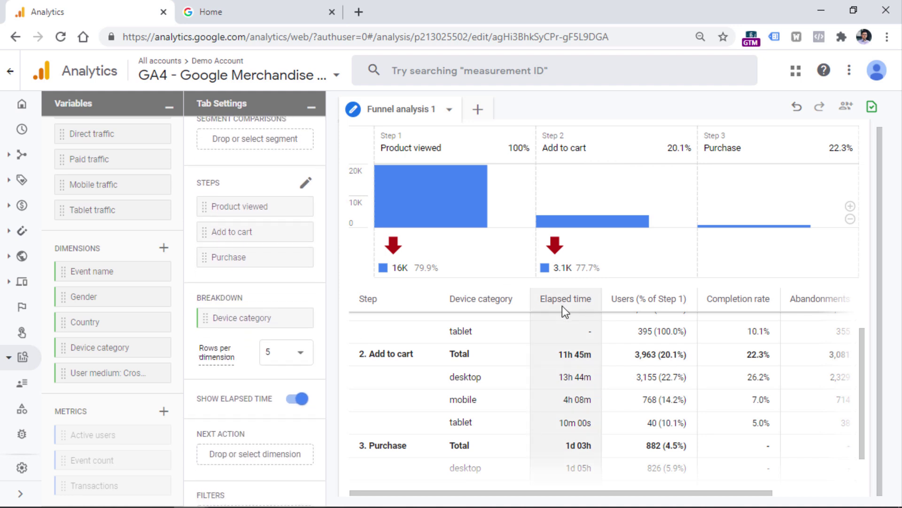
mouse_move(601, 222)
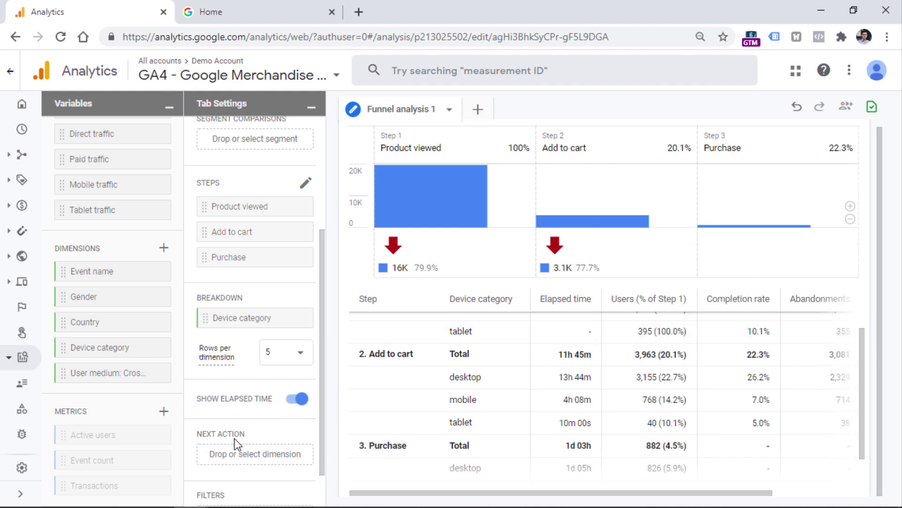
Set the Event name dimension as the next action and view the top next actions for the Product viewed step
scroll(318, 281, down, 1)
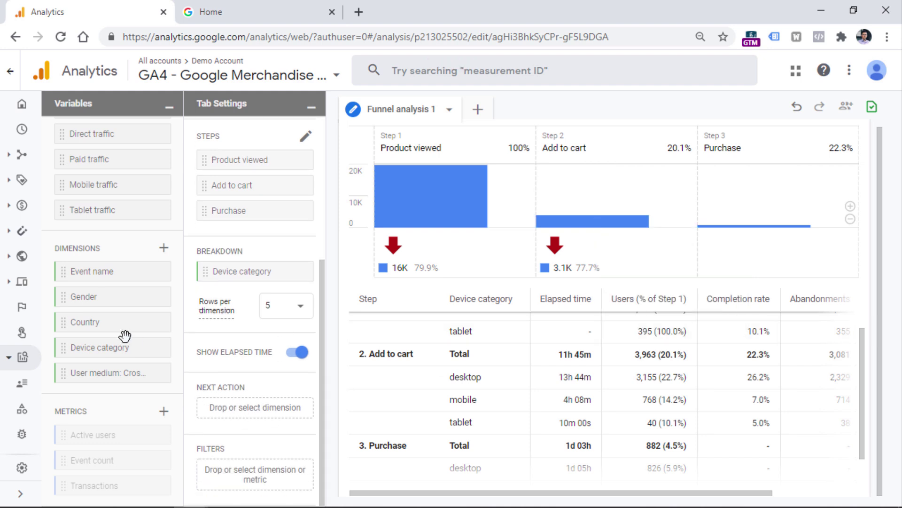
drag(82, 270, 232, 414)
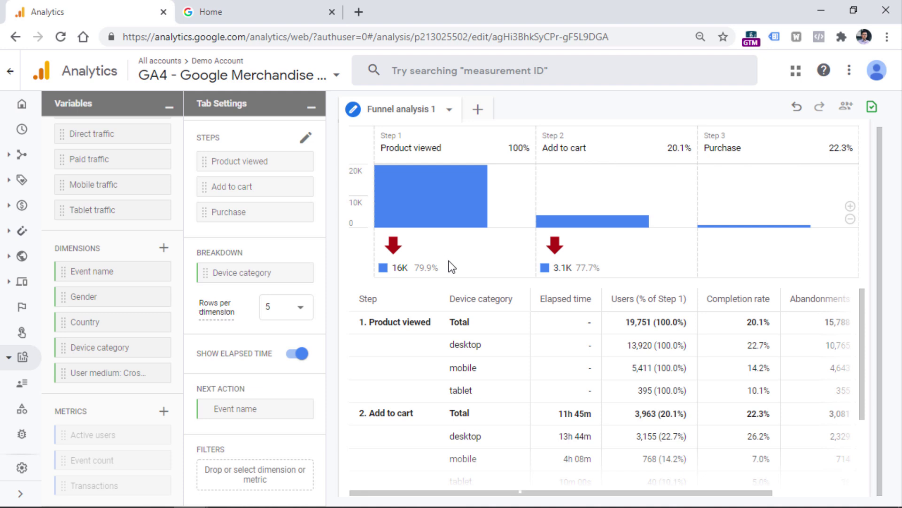
mouse_move(431, 191)
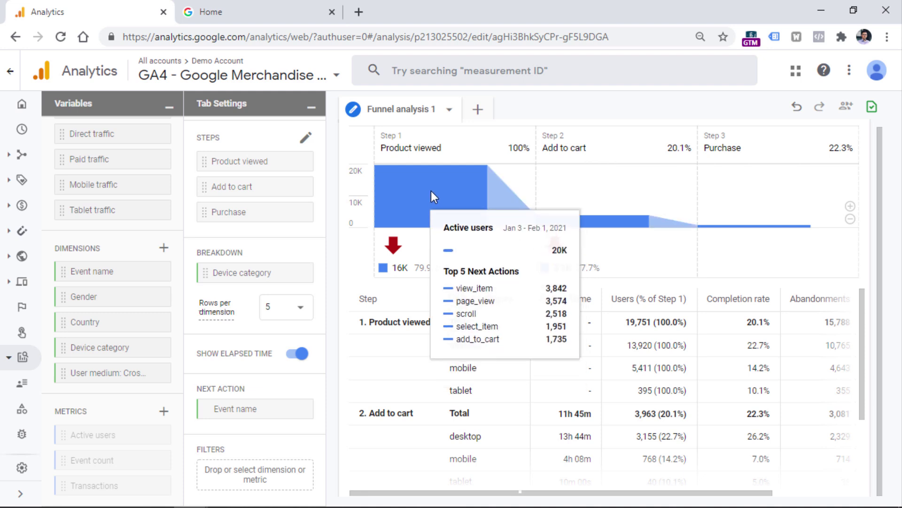